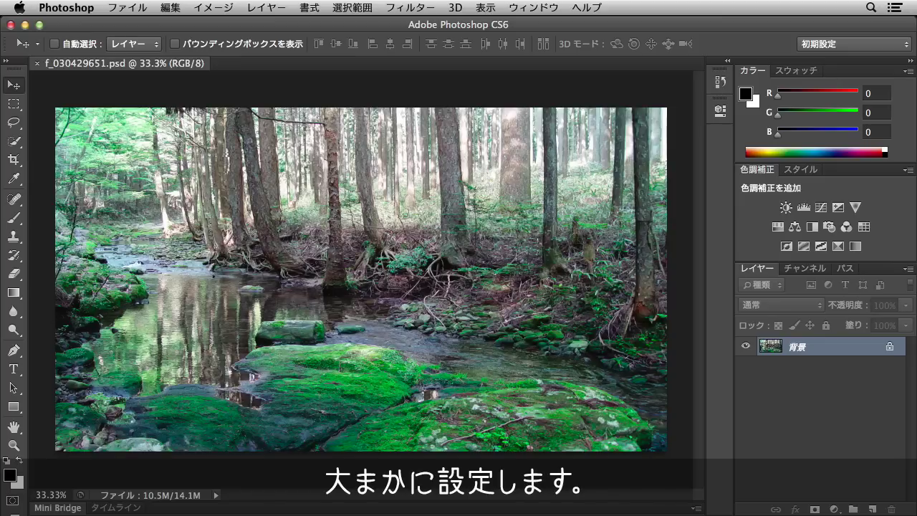
Place horizontal and vertical guides crossing at the densest-fog spot on the photo's left
key("ctrl+r")
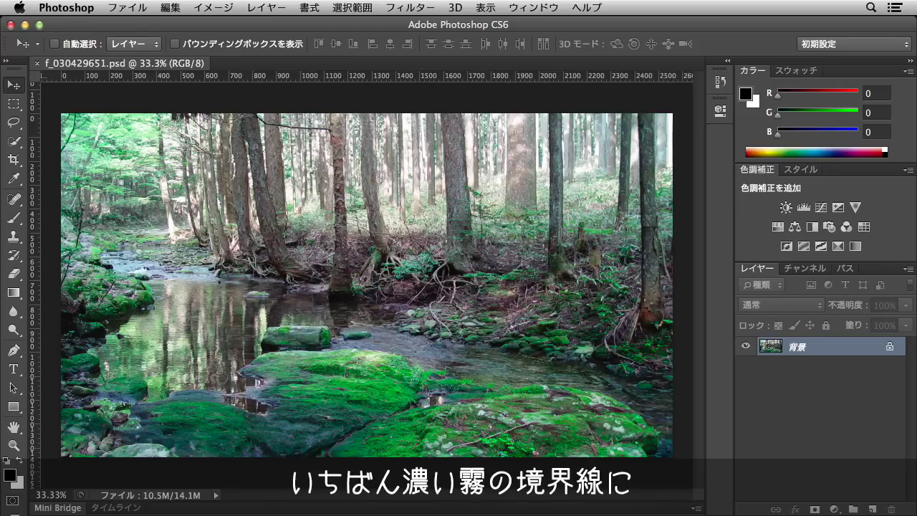
left_click_drag(254, 75, 253, 235)
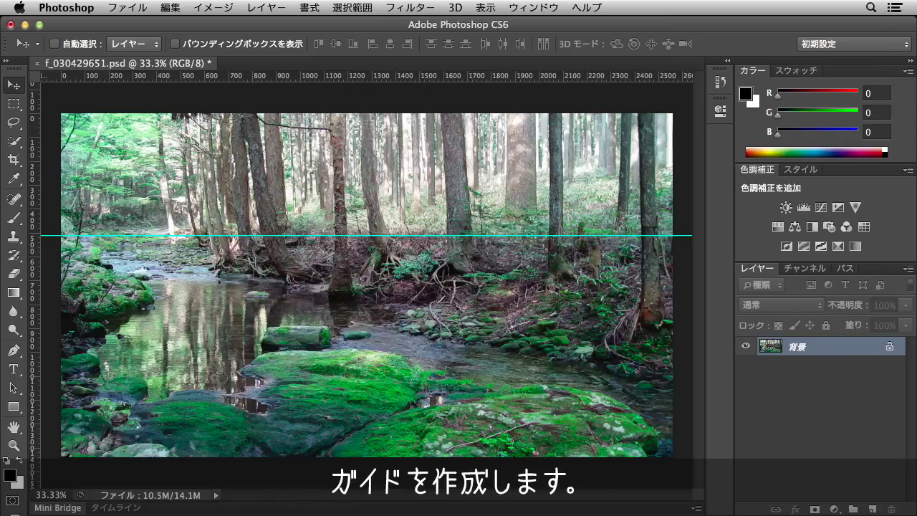
left_click_drag(35, 285, 183, 281)
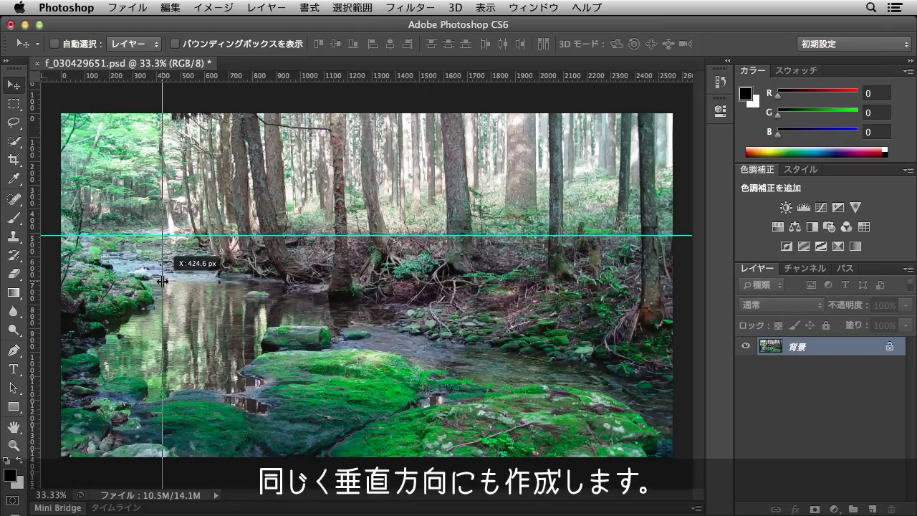
key("ctrl+r")
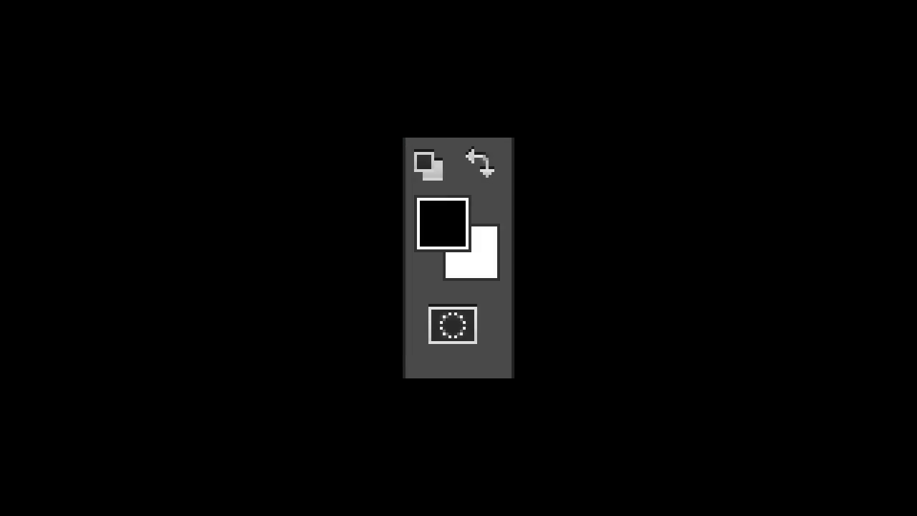
Enter Quick Mask and set the Gradient tool to reversed radial Foreground to Transparent
left_click(452, 326)
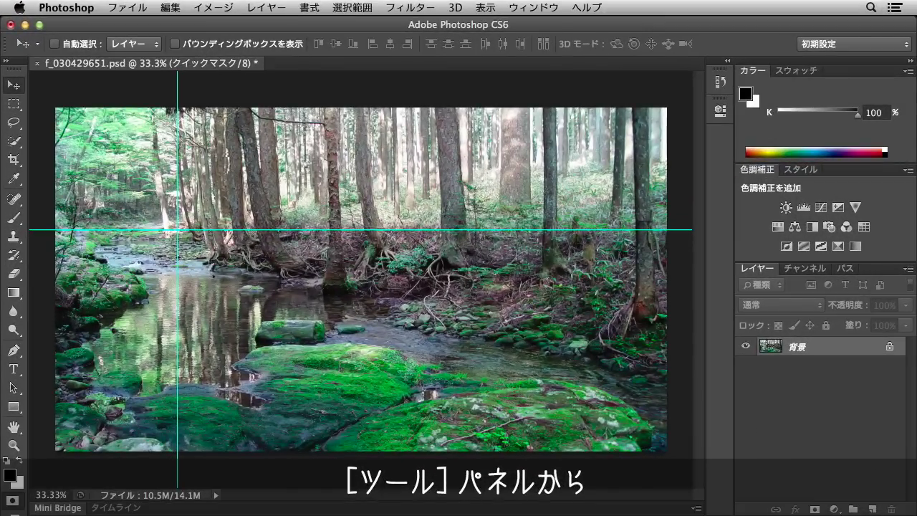
left_click(13, 293)
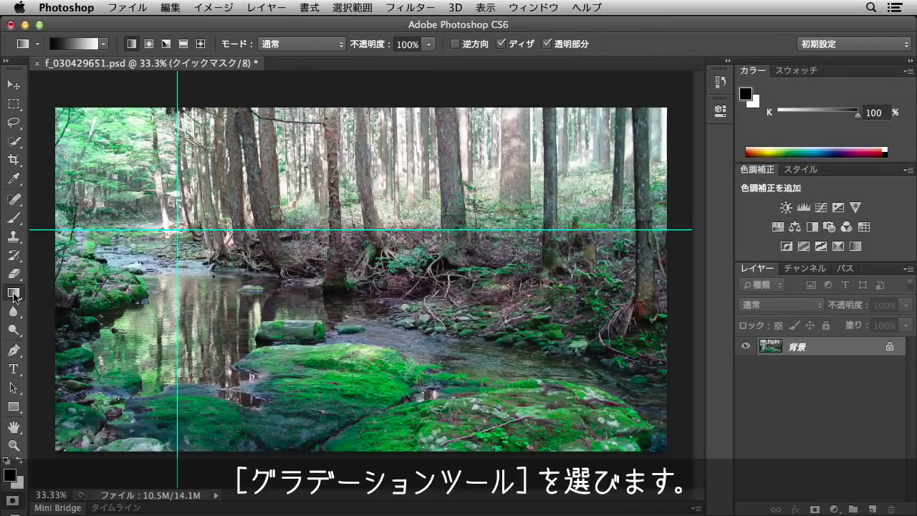
left_click(105, 48)
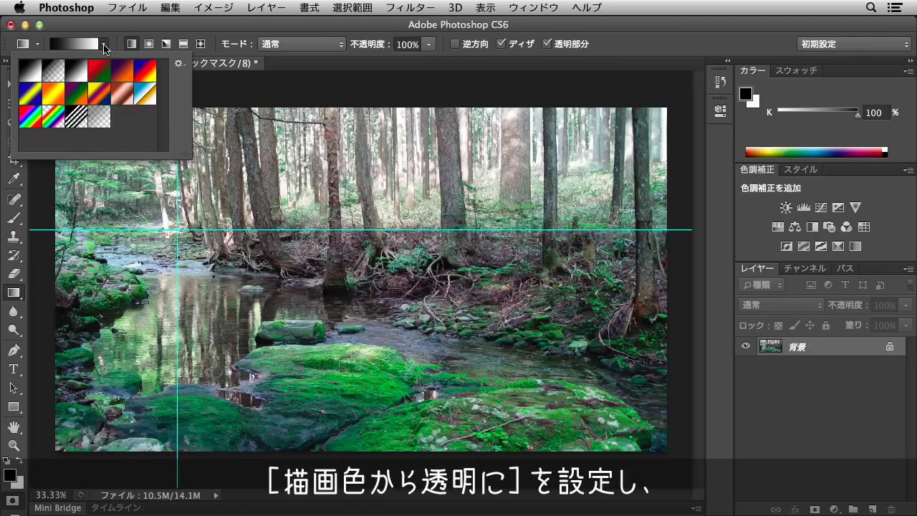
left_click(54, 73)
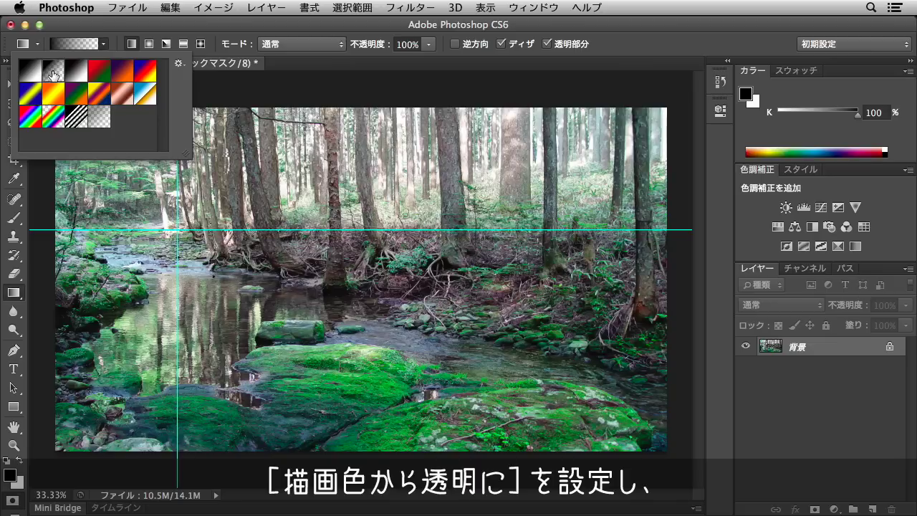
left_click(149, 44)
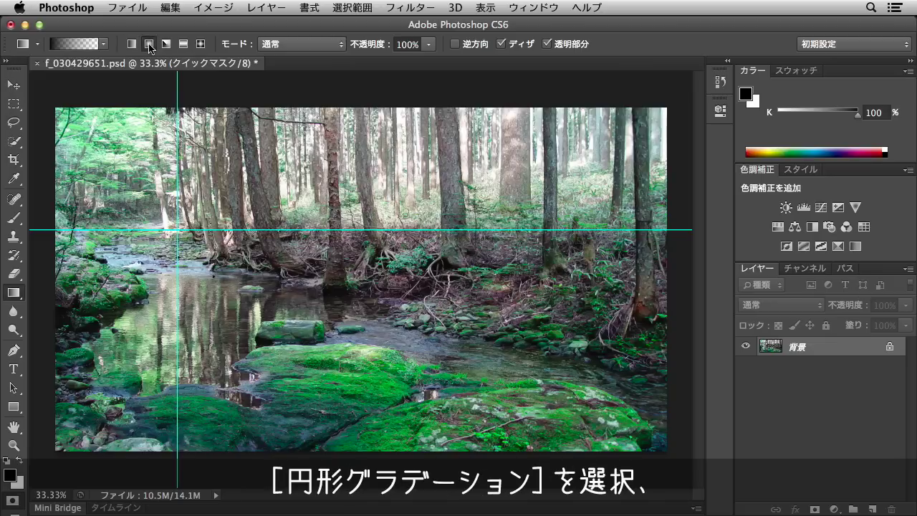
left_click(456, 45)
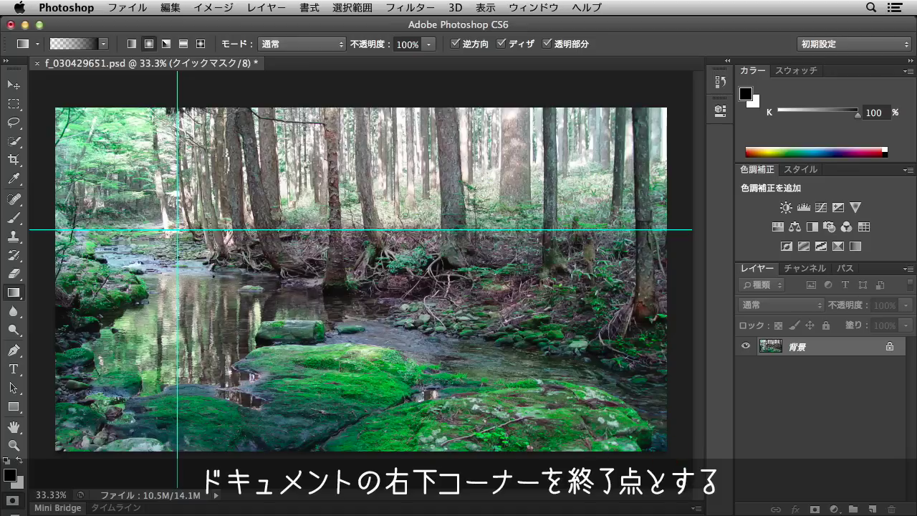
Drag radial mask gradients from the guide crossing to the bottom-right corner and bottom edge, then hide guides
left_click_drag(177, 229, 651, 442)
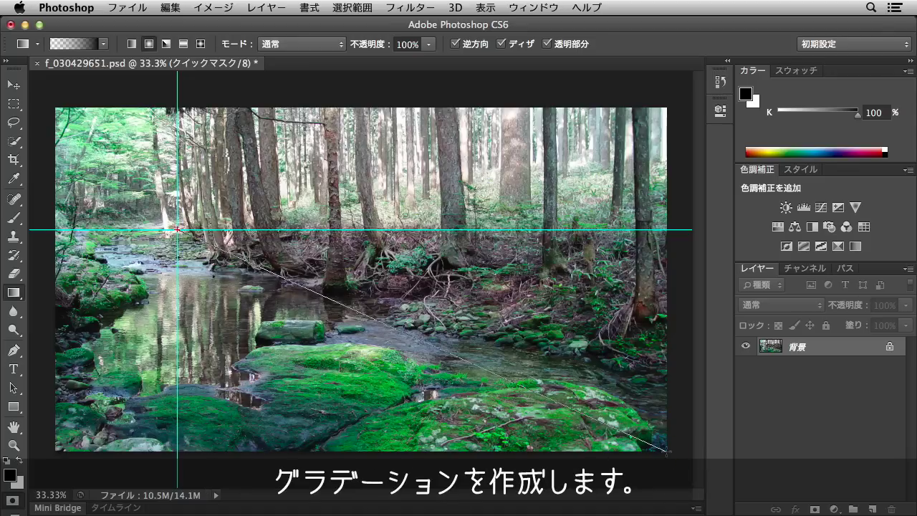
left_click_drag(651, 441, 667, 452)
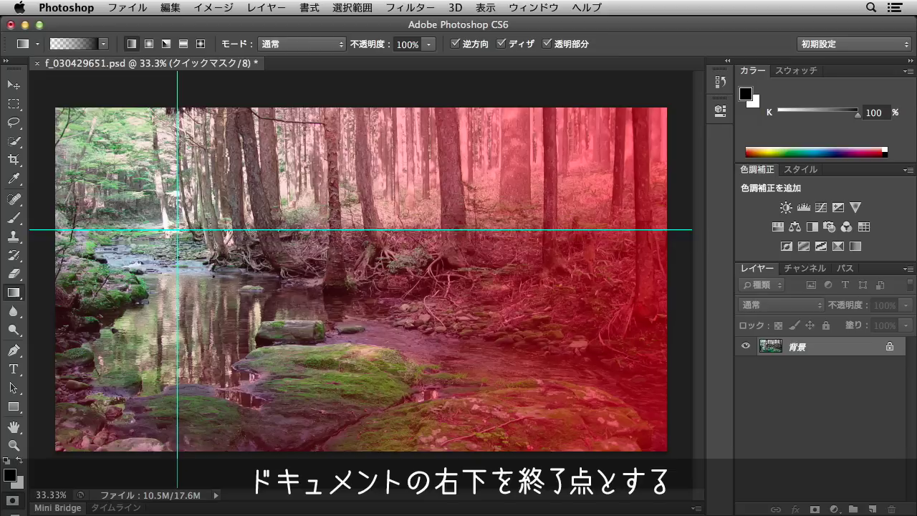
left_click_drag(177, 230, 177, 450)
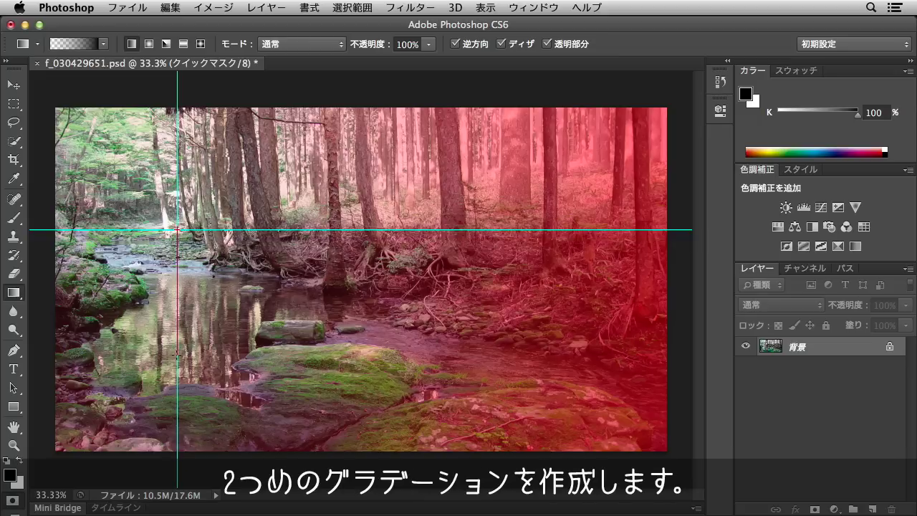
left_click_drag(177, 450, 177, 451)
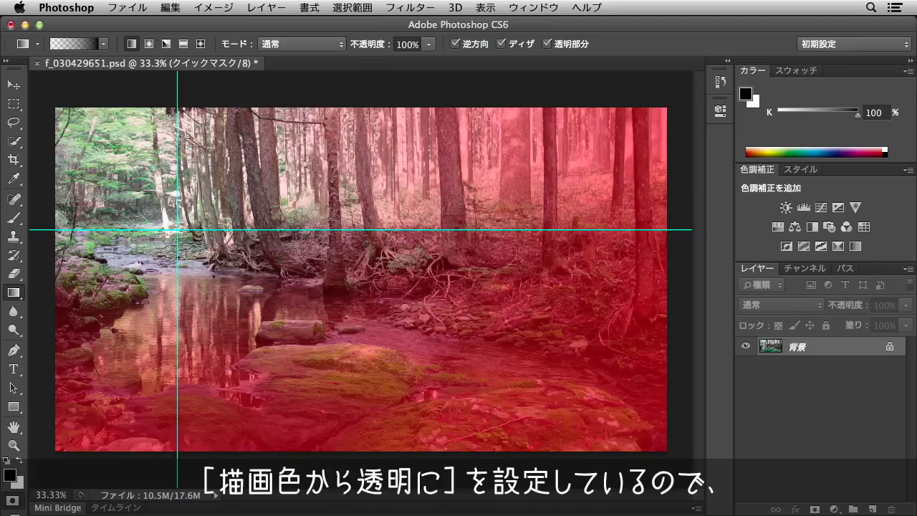
key("ctrl+semicolon")
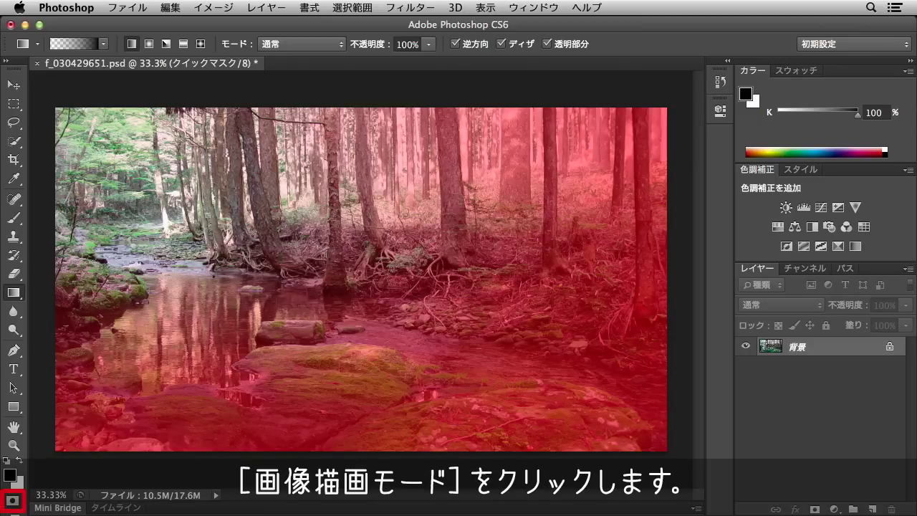
Turn the quick mask into a fog selection and add a Levels adjustment layer
left_click(12, 500)
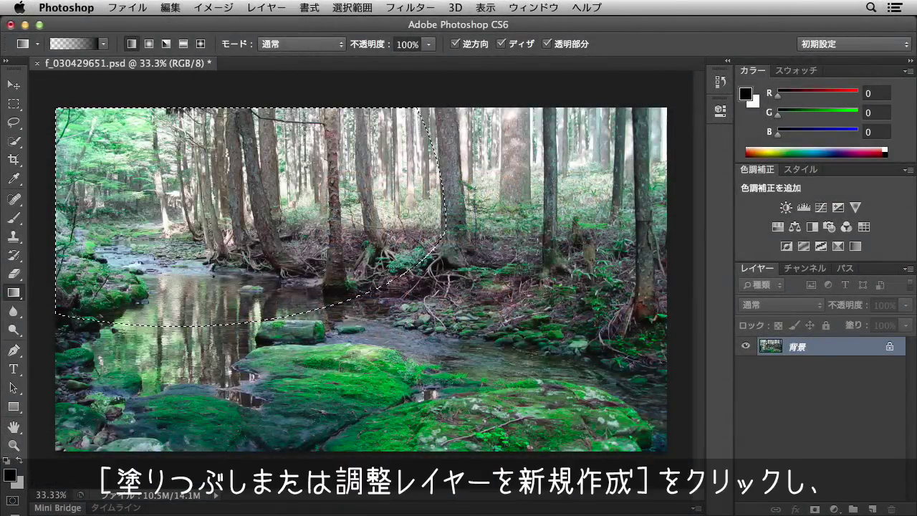
left_click(834, 509)
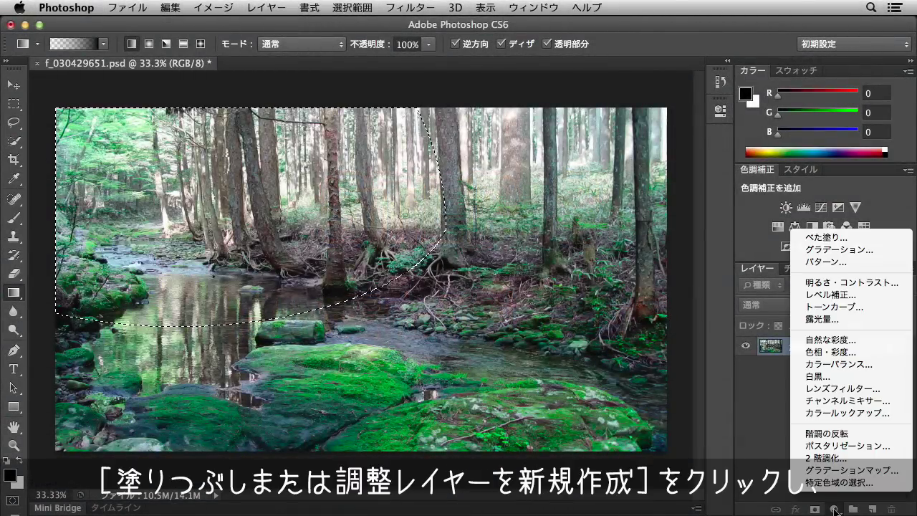
left_click(860, 295)
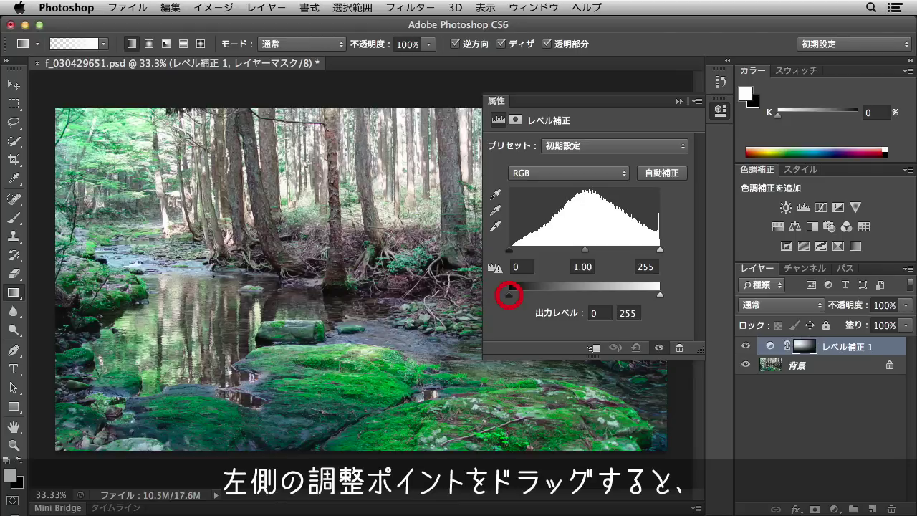
Raise the Levels black output level to 254 to add white fog
left_click_drag(509, 295, 642, 295)
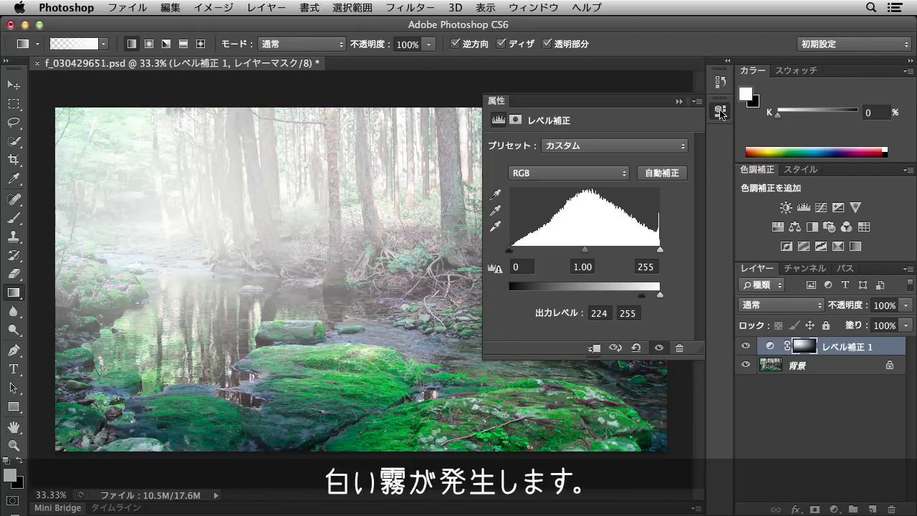
left_click(720, 111)
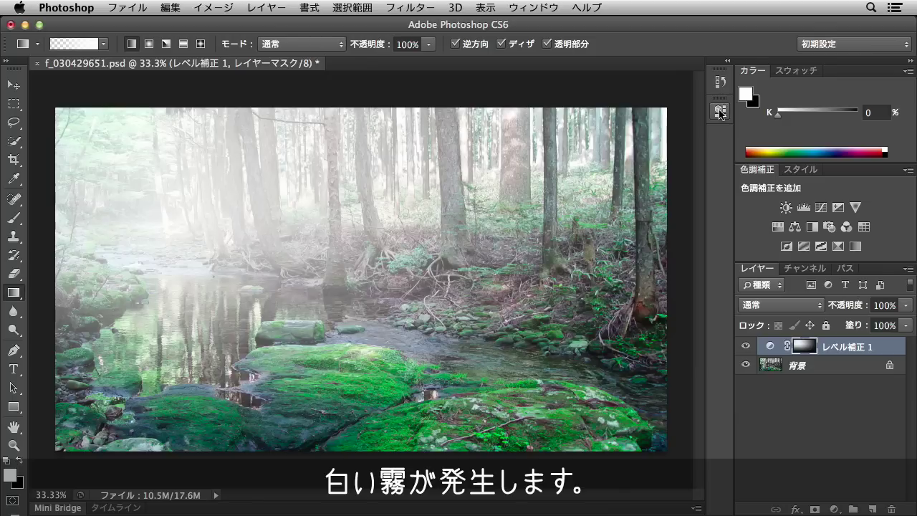
left_click(721, 111)
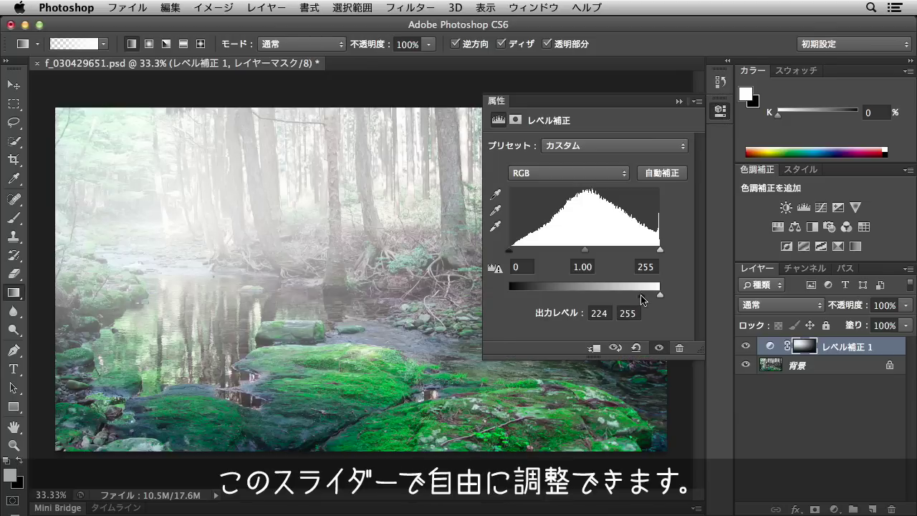
left_click_drag(643, 300, 535, 298)
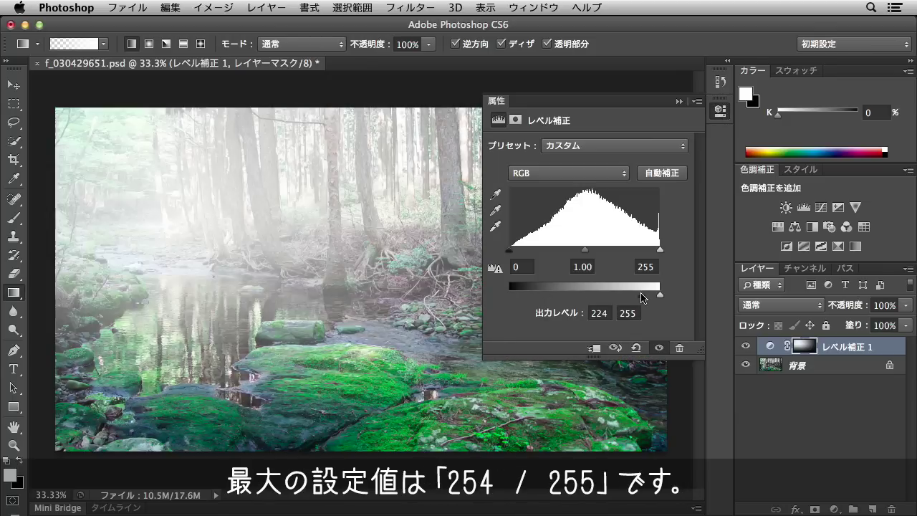
left_click_drag(643, 299, 659, 298)
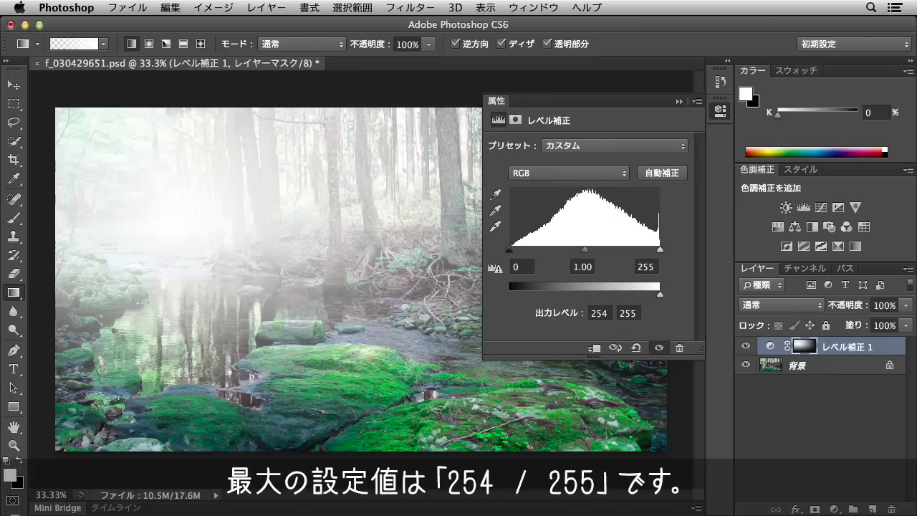
left_click(720, 110)
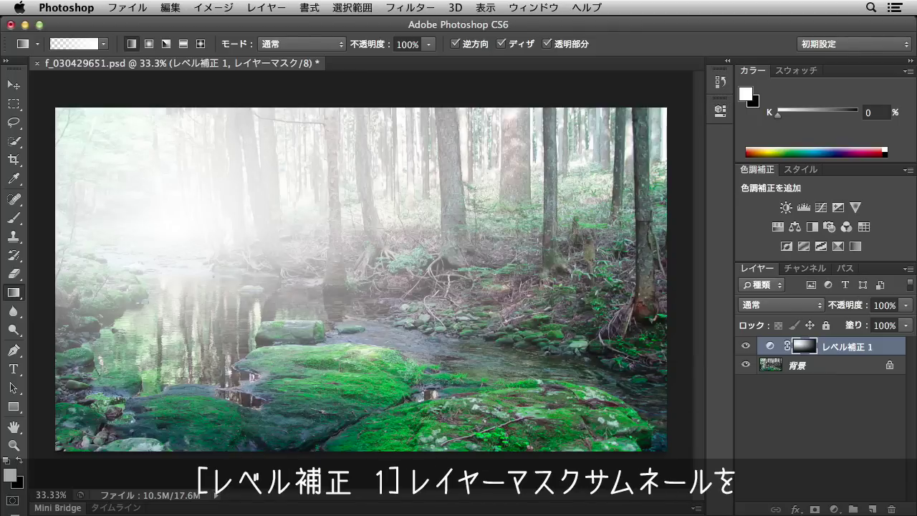
Lower the Levels layer mask density to 90% so faint fog covers the rest
double_click(804, 347)
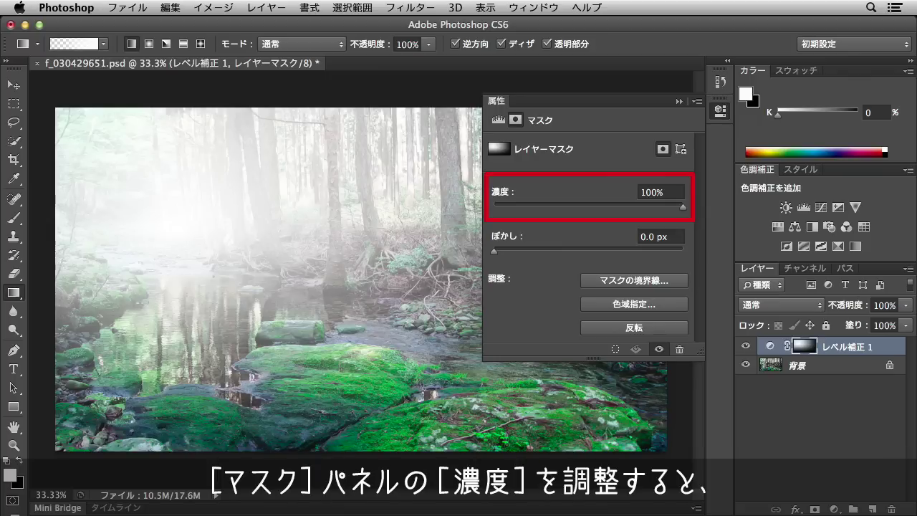
left_click_drag(684, 210, 589, 207)
left_click(720, 112)
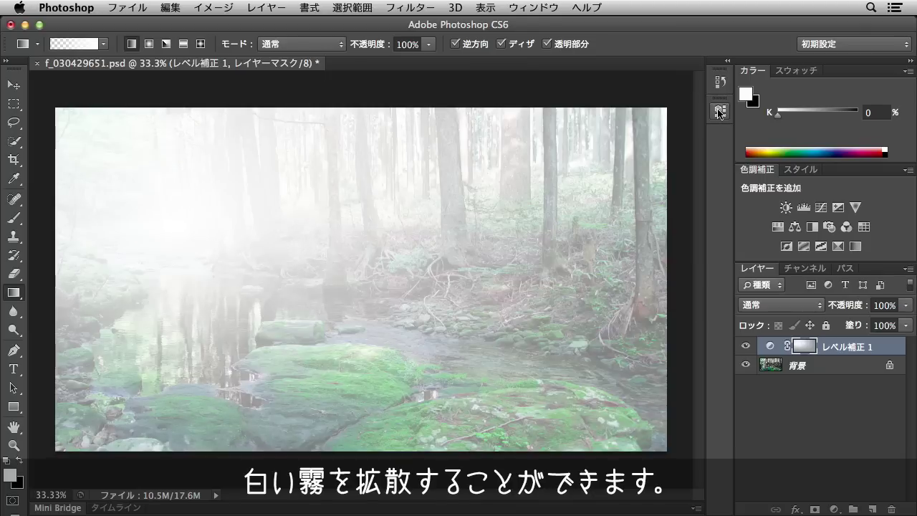
left_click(720, 112)
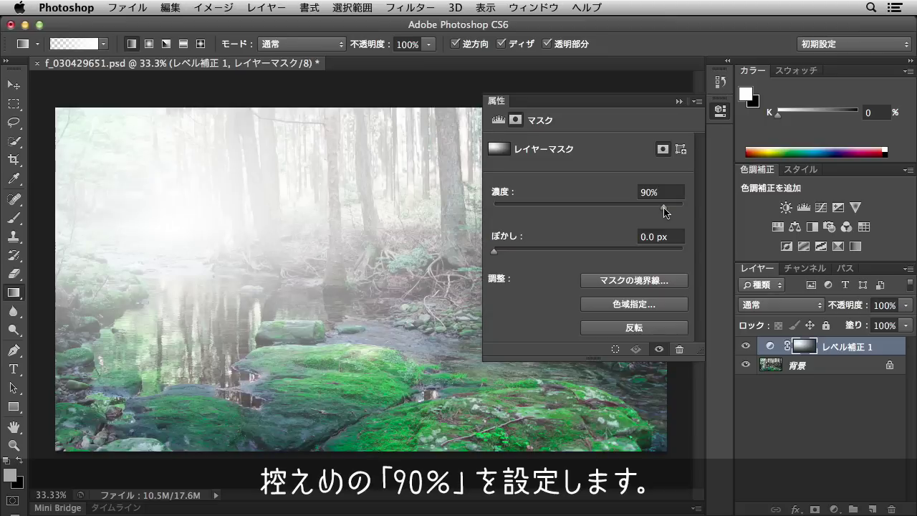
left_click(720, 112)
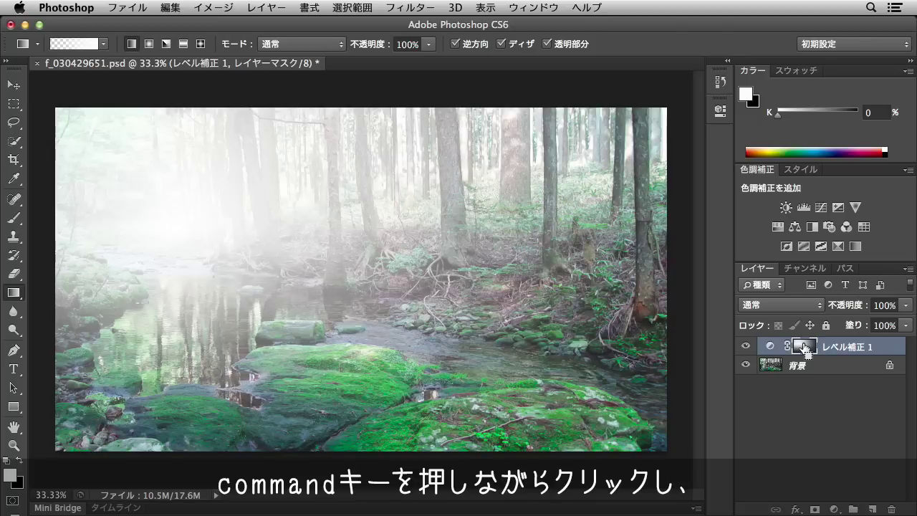
Load the Levels 1 mask as a selection and invert it
left_click(804, 348, "super")
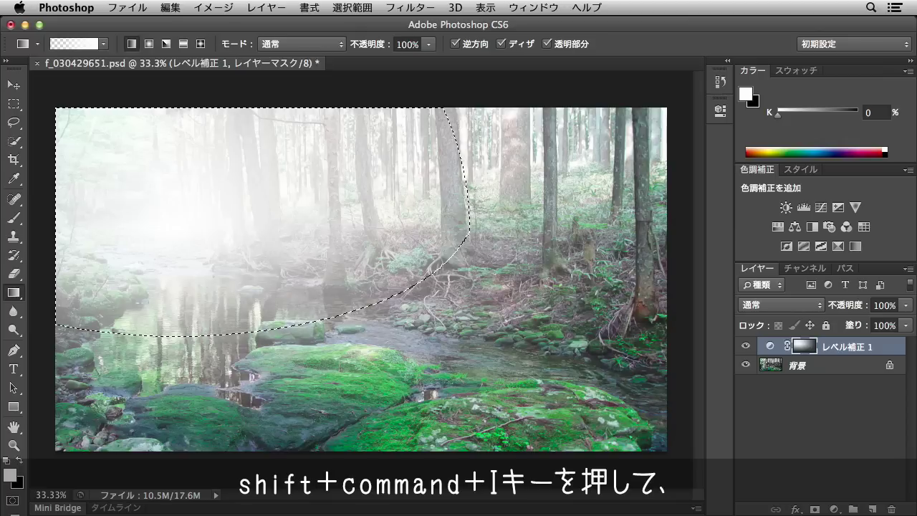
key("shift+super+i")
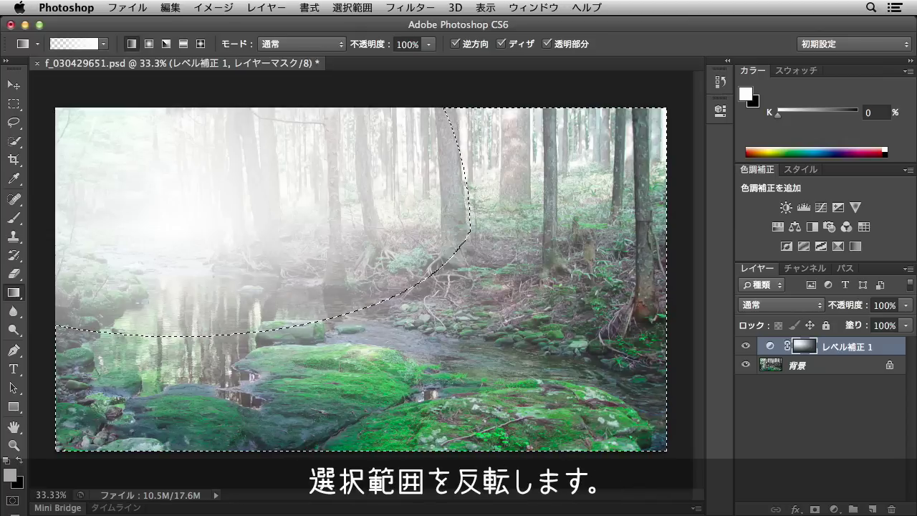
Add a gradient fill layer in Multiply mode at 50% opacity and open its gradient editor
left_click(263, 8)
left_click(567, 152)
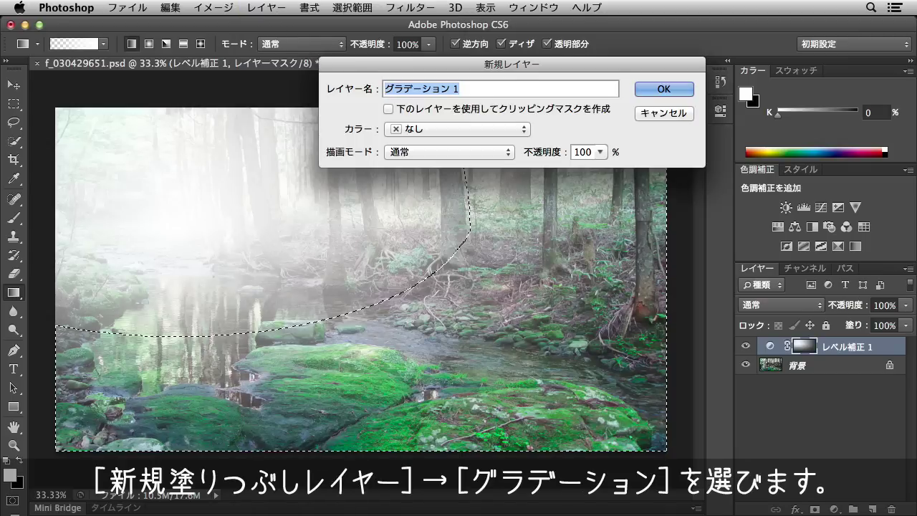
left_click(508, 153)
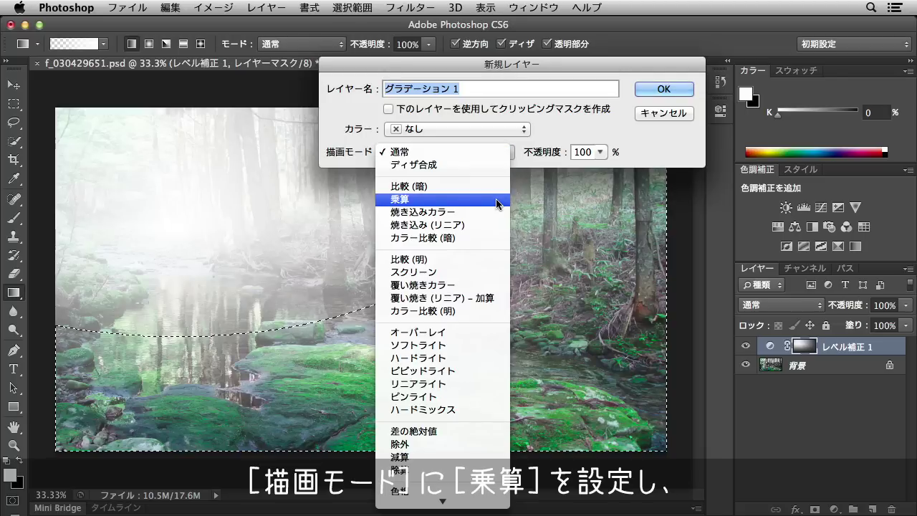
left_click(500, 201)
key("Tab")
type("50")
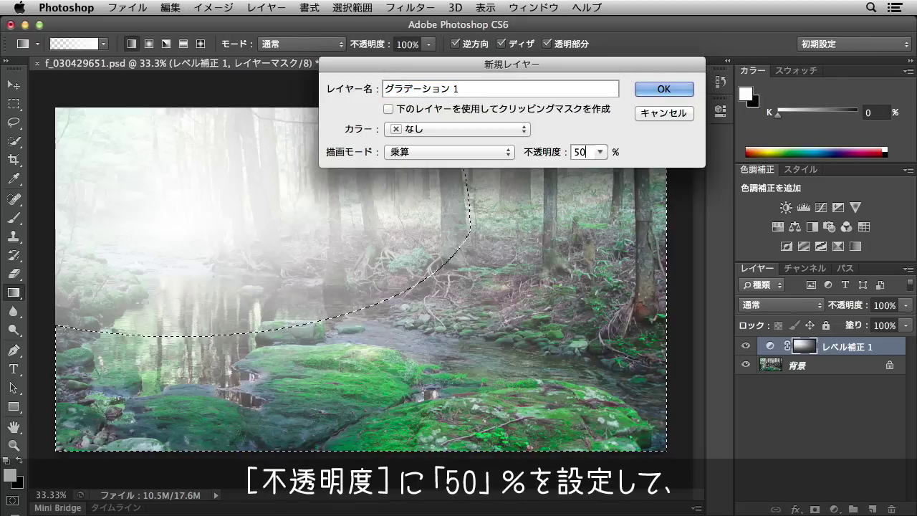
left_click(663, 89)
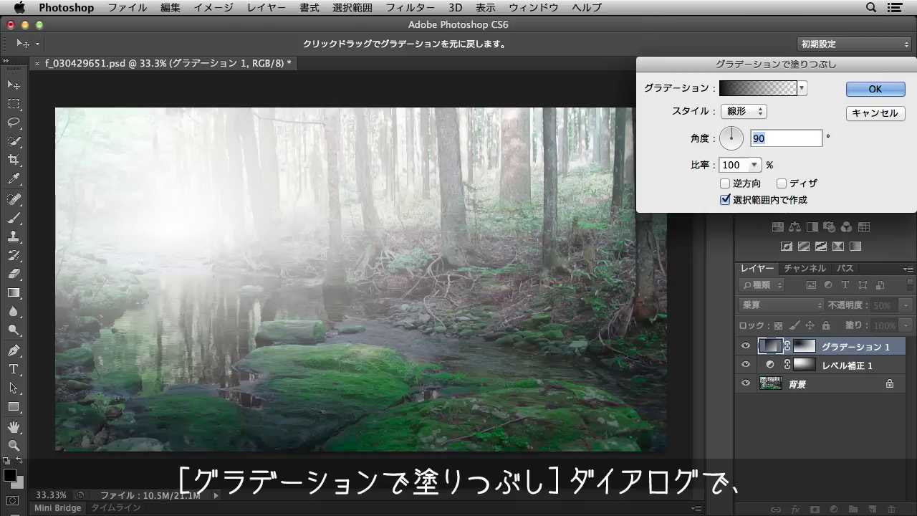
left_click(758, 88)
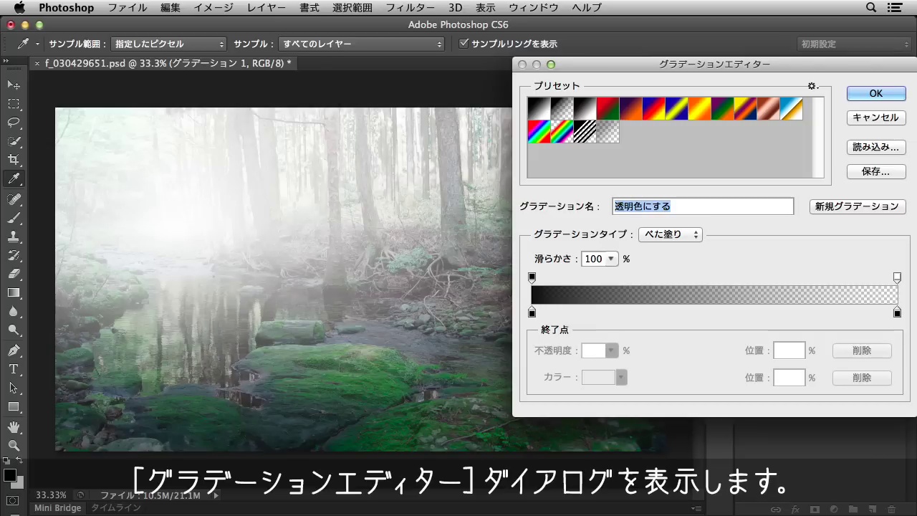
Start from the black-to-white preset and make the left stop white
left_click(539, 111)
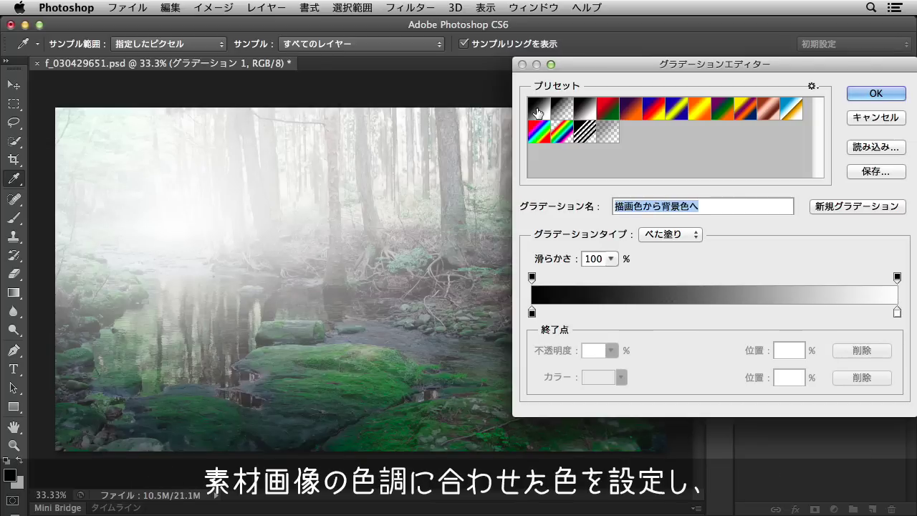
left_click(533, 313)
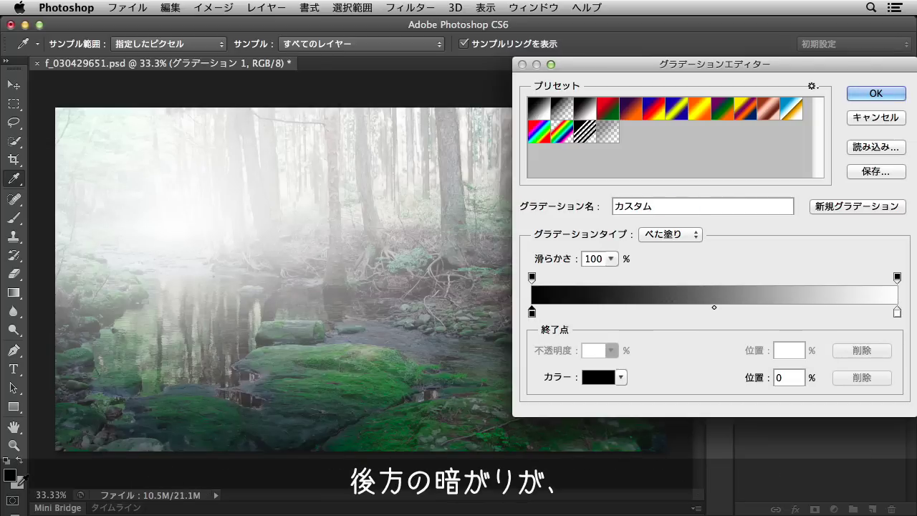
left_click(172, 229)
Add a teal colour stop at 70% with HSB 188, 99, 78
left_click(764, 311)
left_click_drag(764, 311, 788, 311)
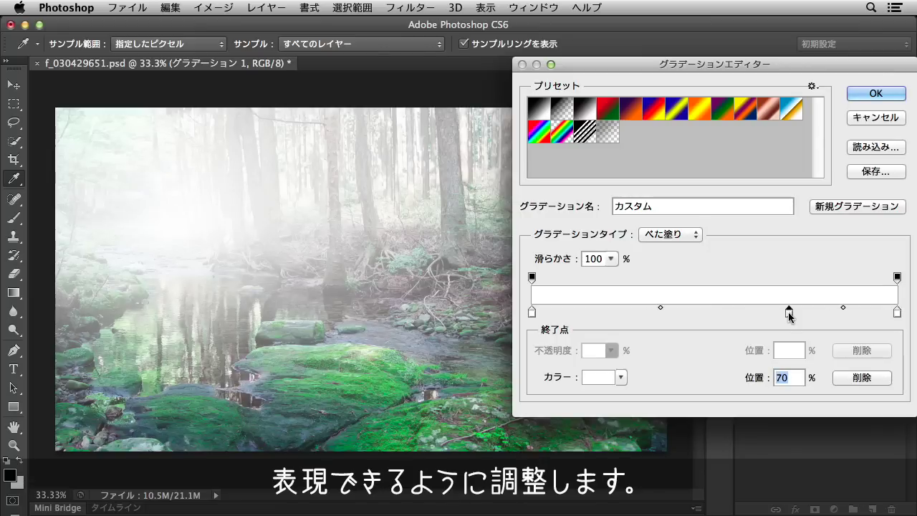
double_click(789, 312)
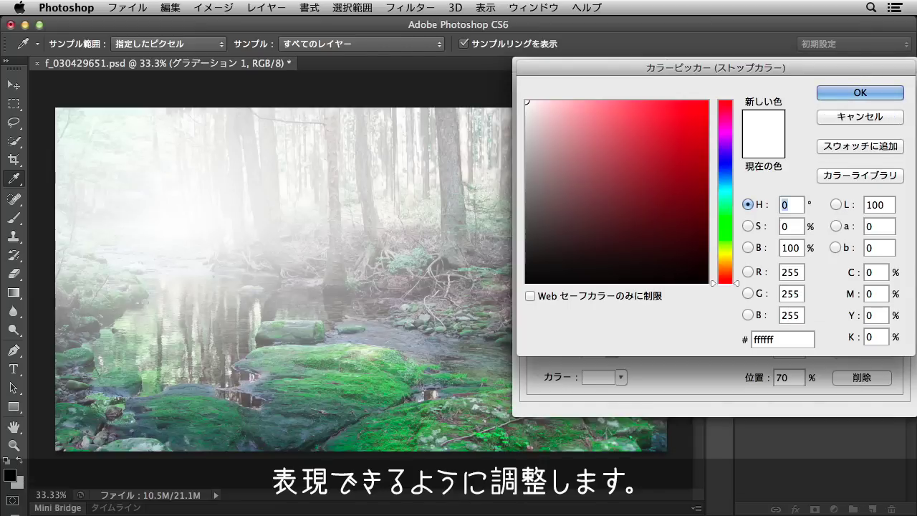
type("188")
key("Tab")
type("99")
key("Tab")
type("78")
key("Return")
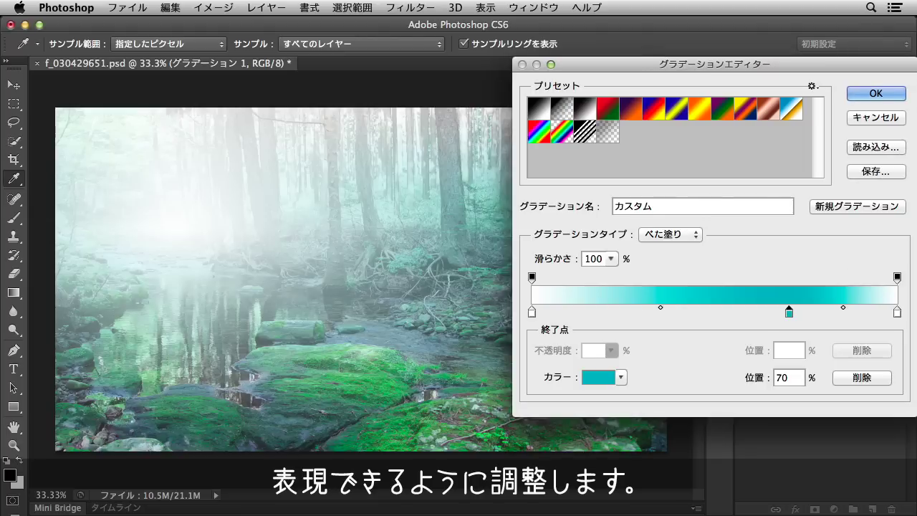
Set the right stop to deep blue (HSB 205, 100, 70) and confirm the gradient fill
double_click(898, 313)
type("2")
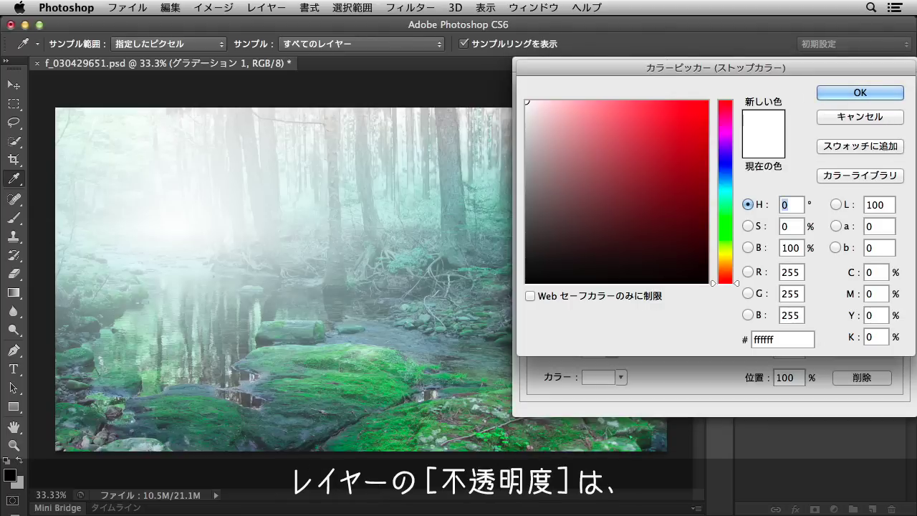
type("05")
key("Tab")
type("10")
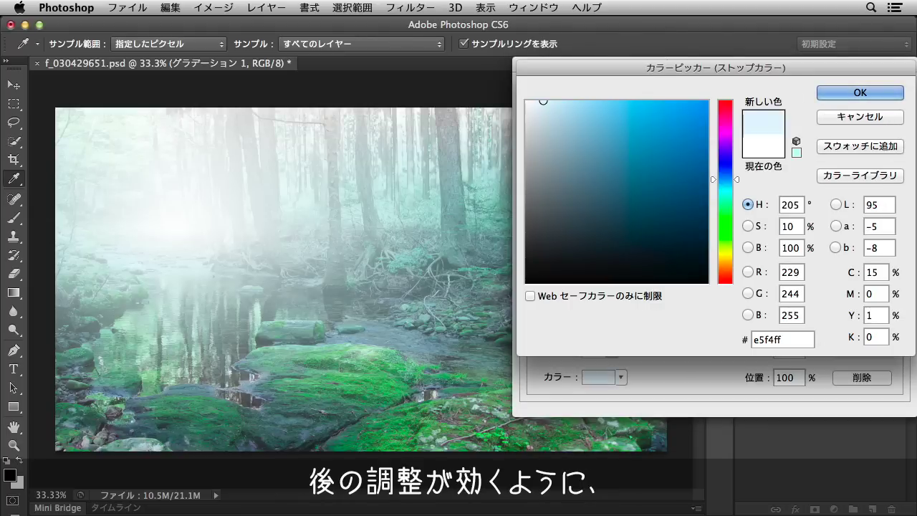
type("0")
key("Tab")
type("70")
left_click(860, 93)
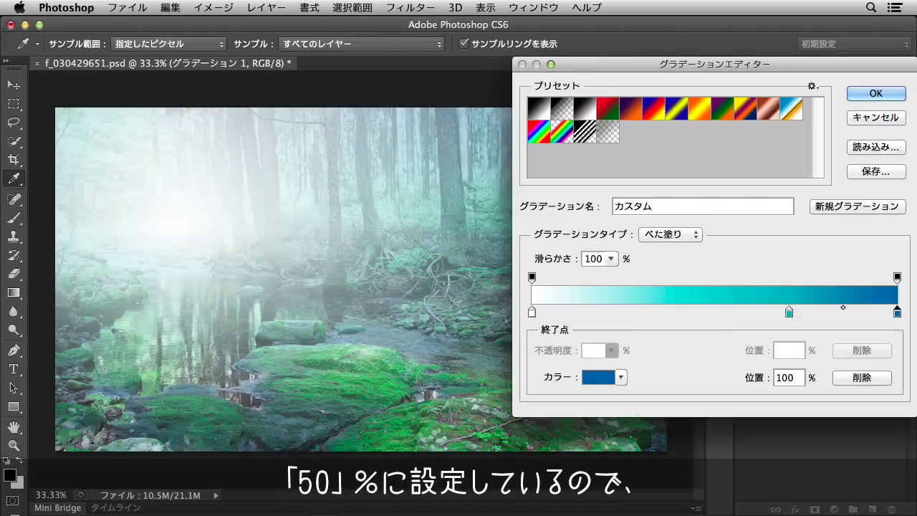
left_click(881, 93)
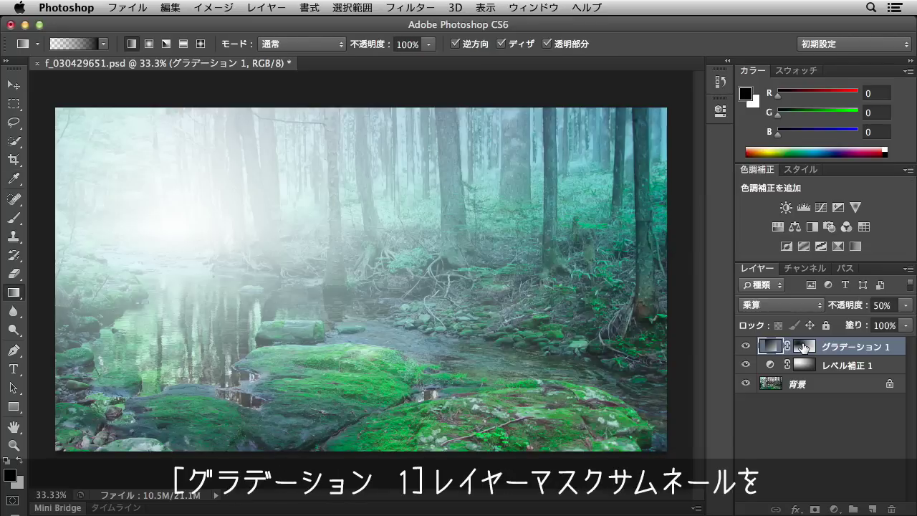
Set the gradient layer's mask density to 40%, then try a lower layer opacity
double_click(804, 347)
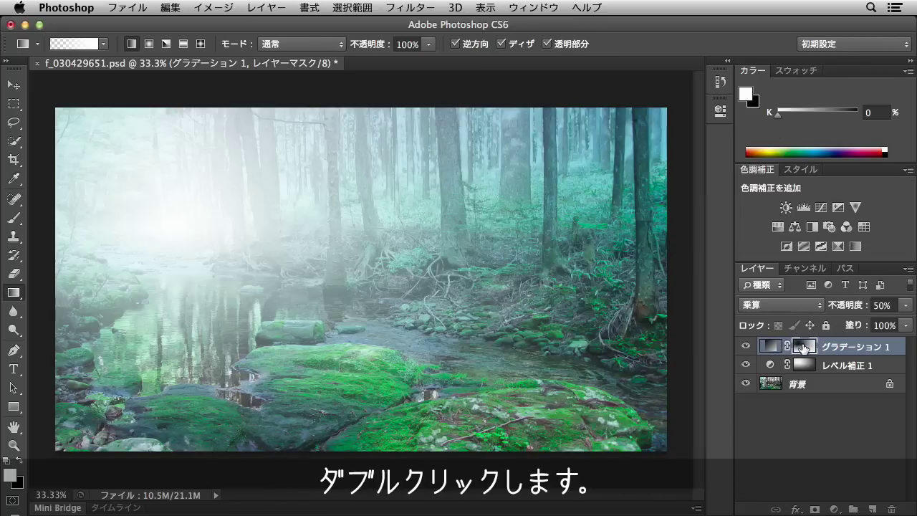
double_click(804, 347)
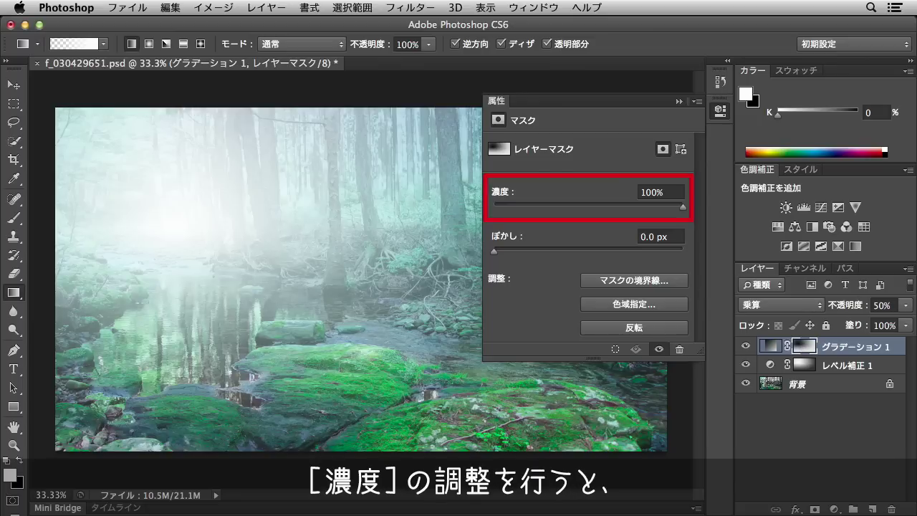
left_click_drag(683, 207, 541, 208)
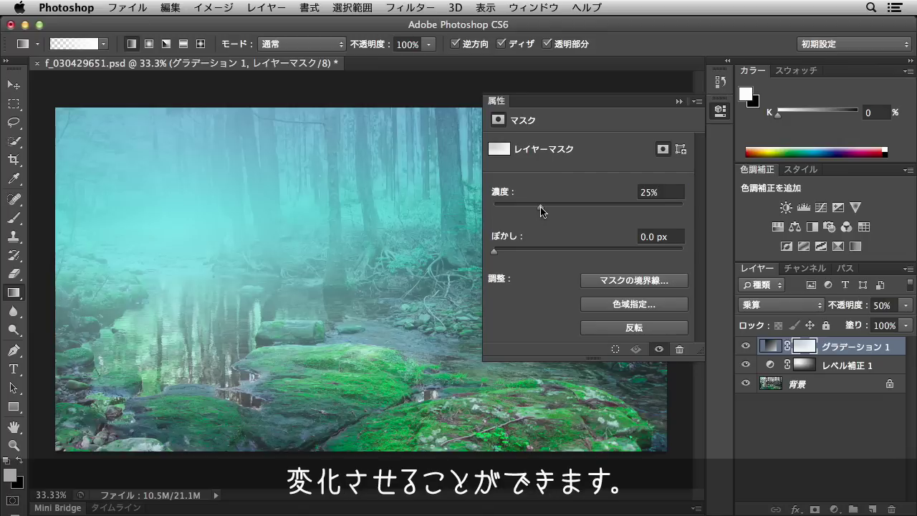
left_click(721, 111)
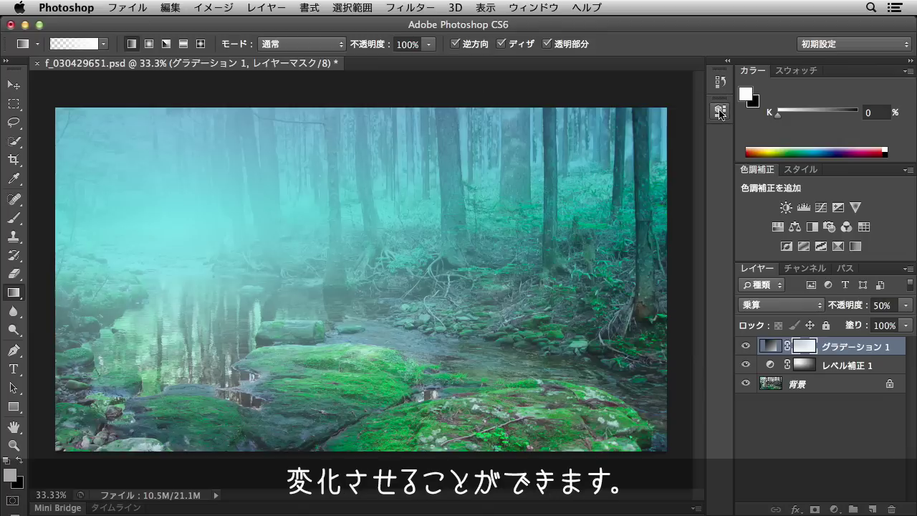
left_click(720, 111)
left_click_drag(541, 208, 569, 208)
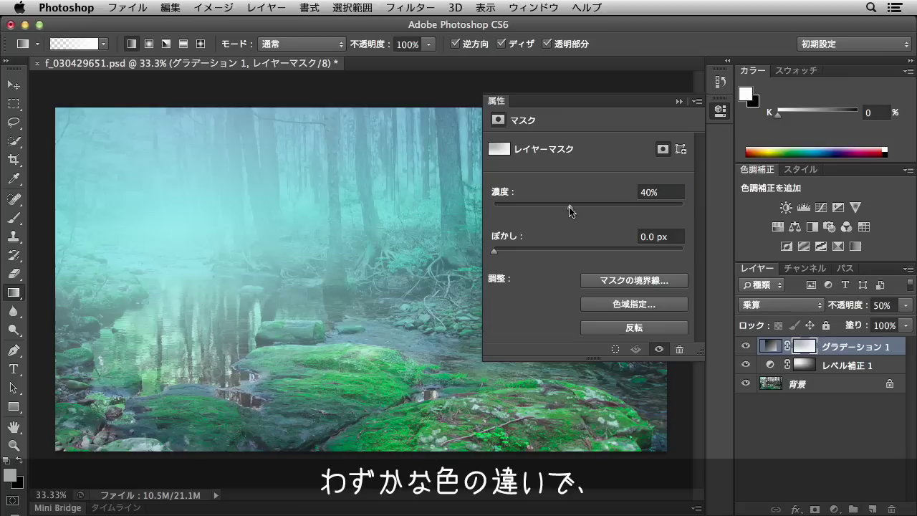
left_click(721, 111)
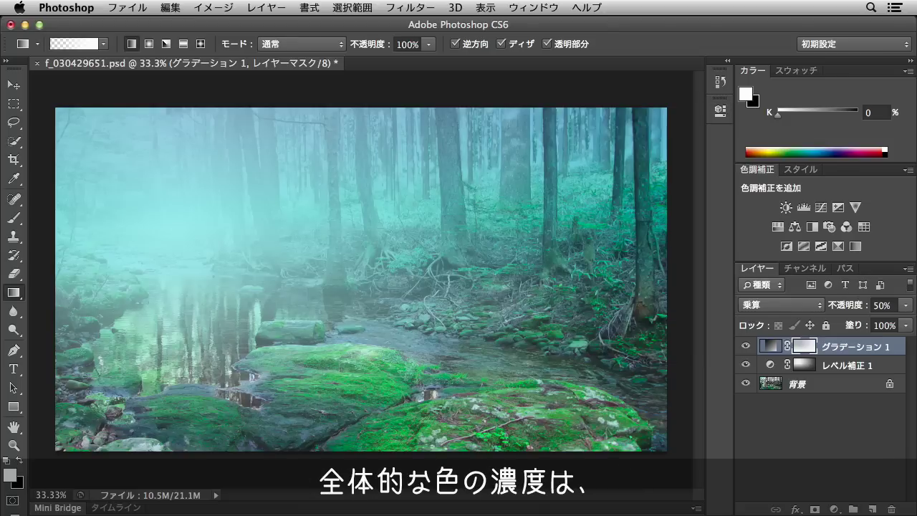
left_click(907, 306)
mouse_move(873, 320)
left_mouse_down()
mouse_move(856, 320)
mouse_move(909, 325)
mouse_move(873, 324)
left_mouse_up()
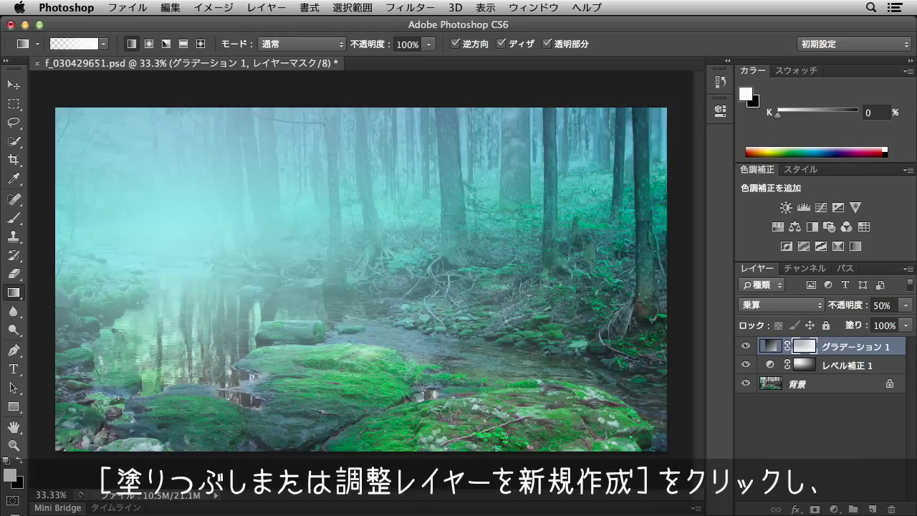
Add a Lens Filter adjustment layer using the Cooling Filter (82) at 25% density
left_click(834, 510)
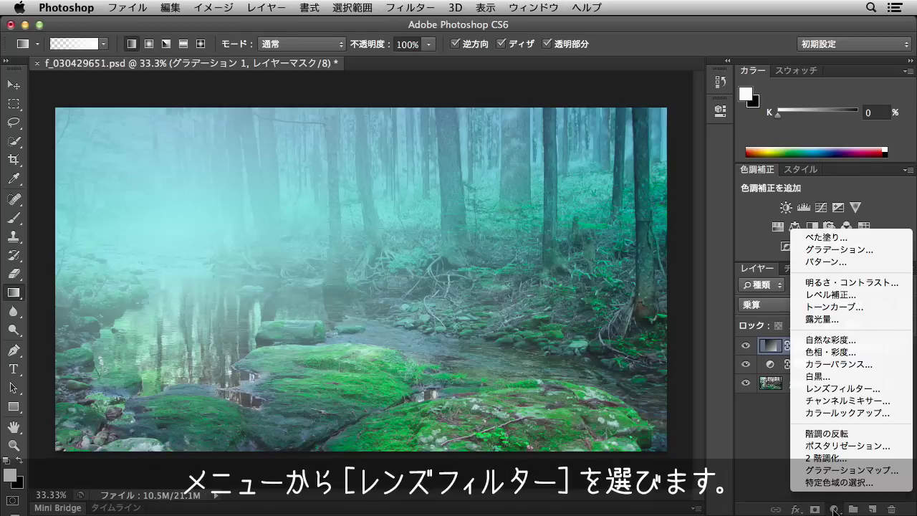
left_click(887, 391)
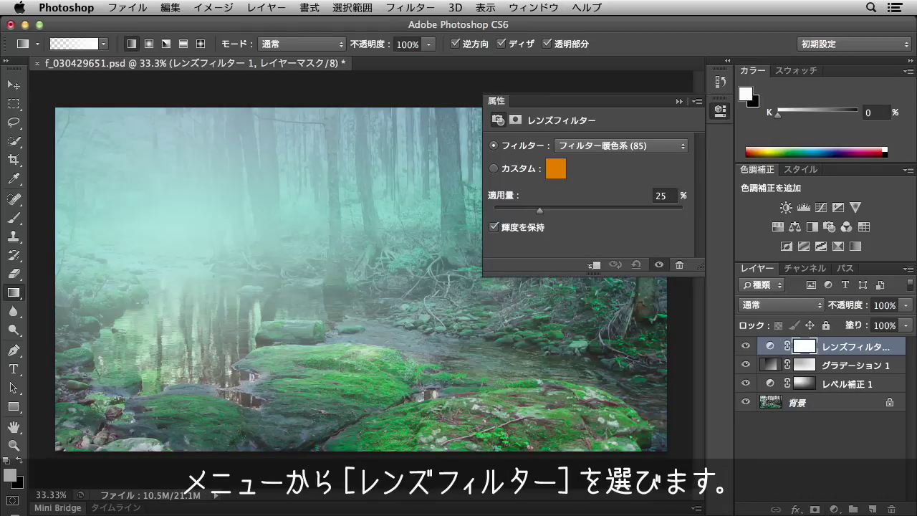
left_click(684, 150)
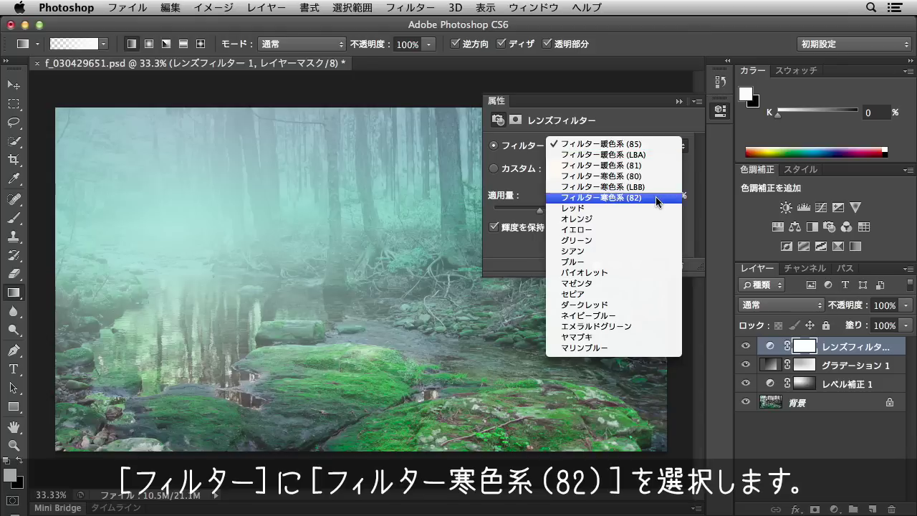
left_click(658, 198)
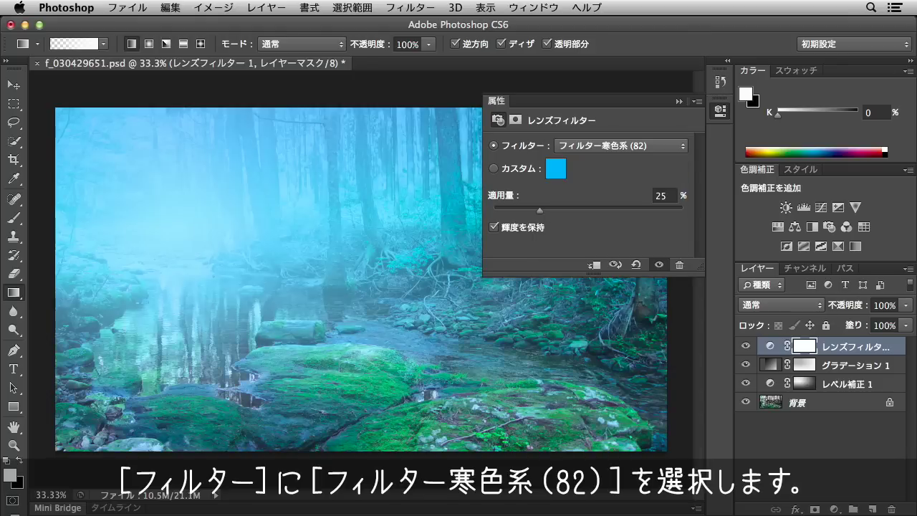
left_click(720, 109)
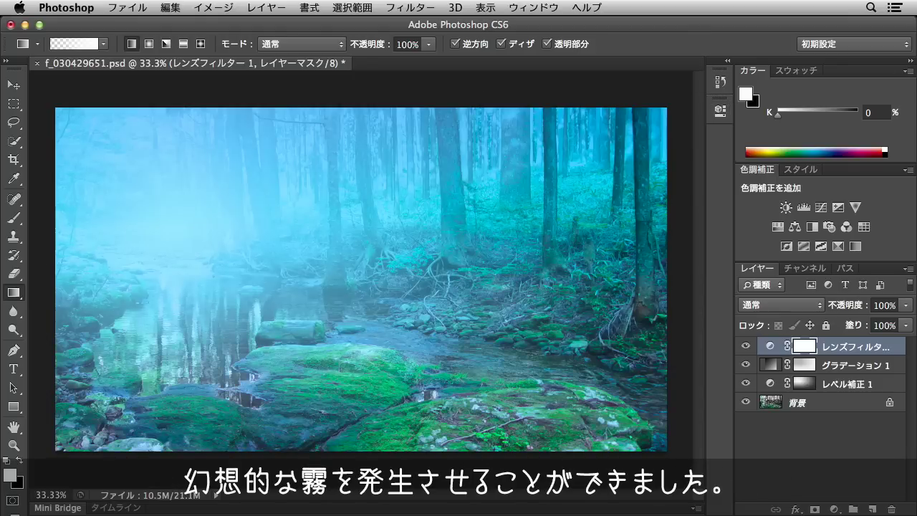
mouse_move(746, 347)
left_mouse_down()
mouse_move(746, 387)
mouse_move(746, 349)
left_mouse_up()
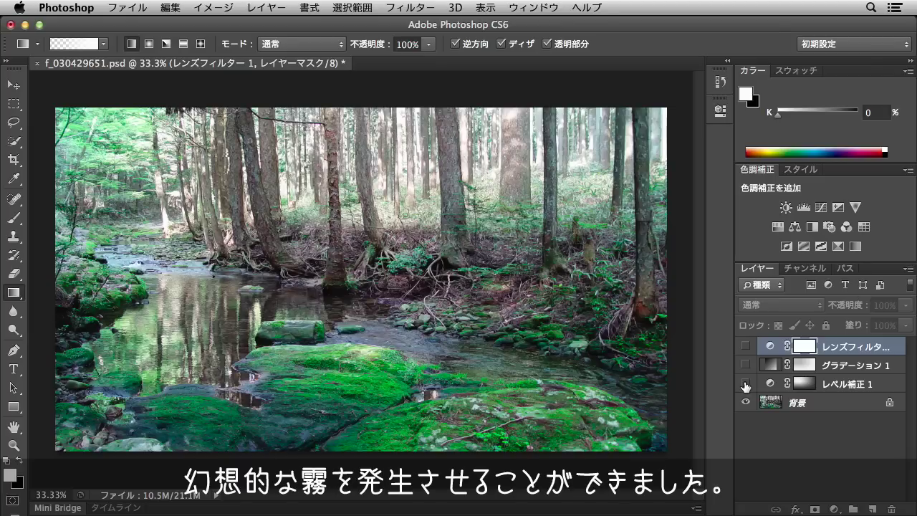
left_click_drag(746, 387, 746, 349)
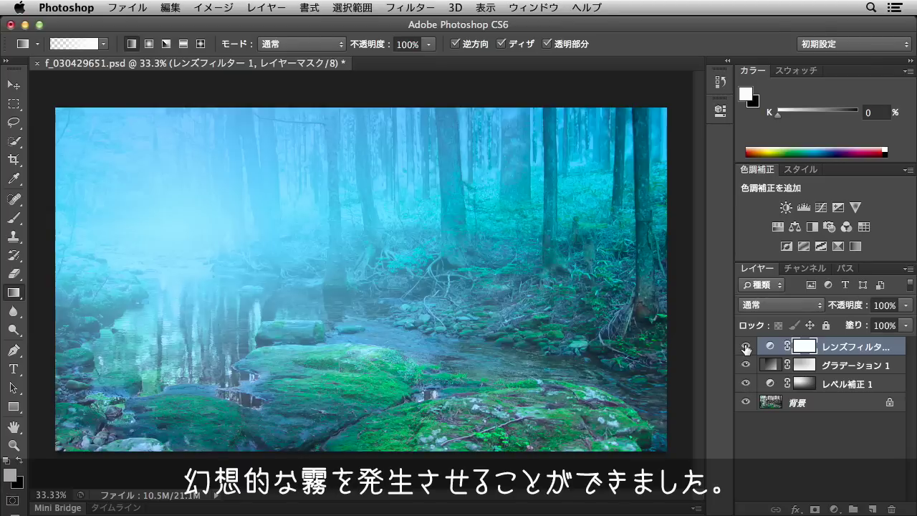